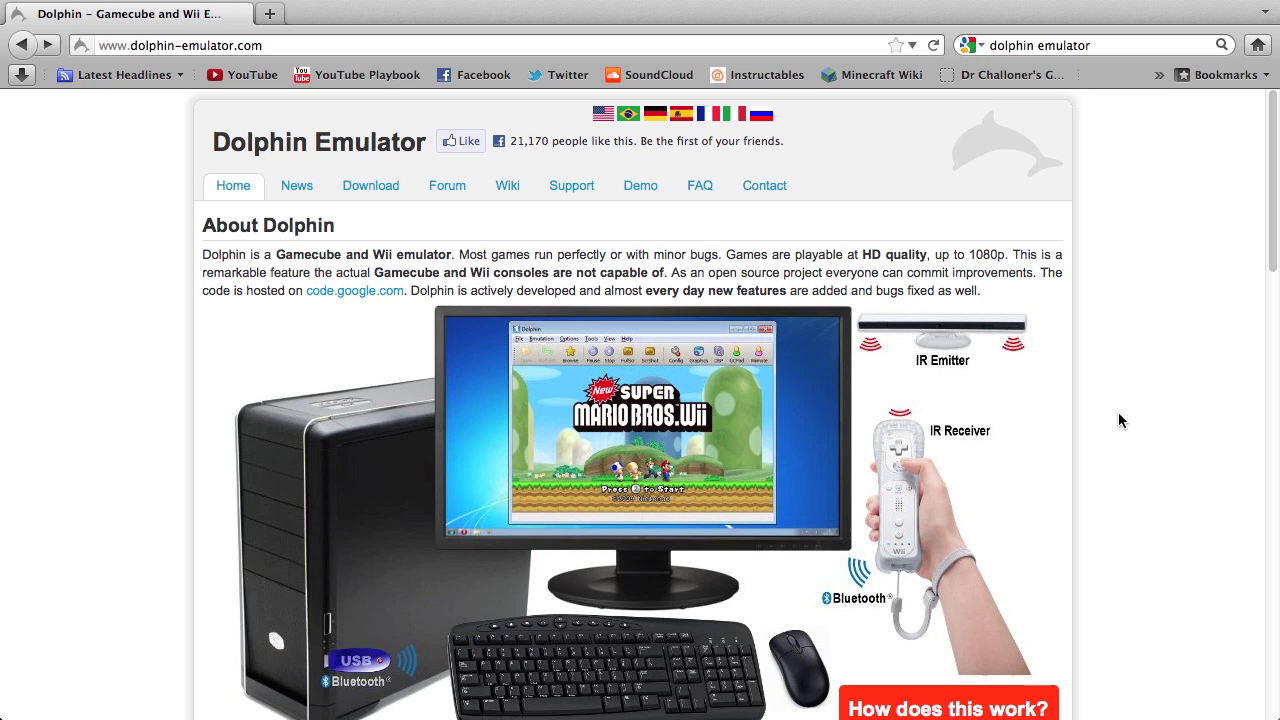
# Step: Browse the Dolphin homepage, then go to its Download page listing the 3.0 Windows and Mac builds
pyautogui.scroll(-3, 1118, 413)
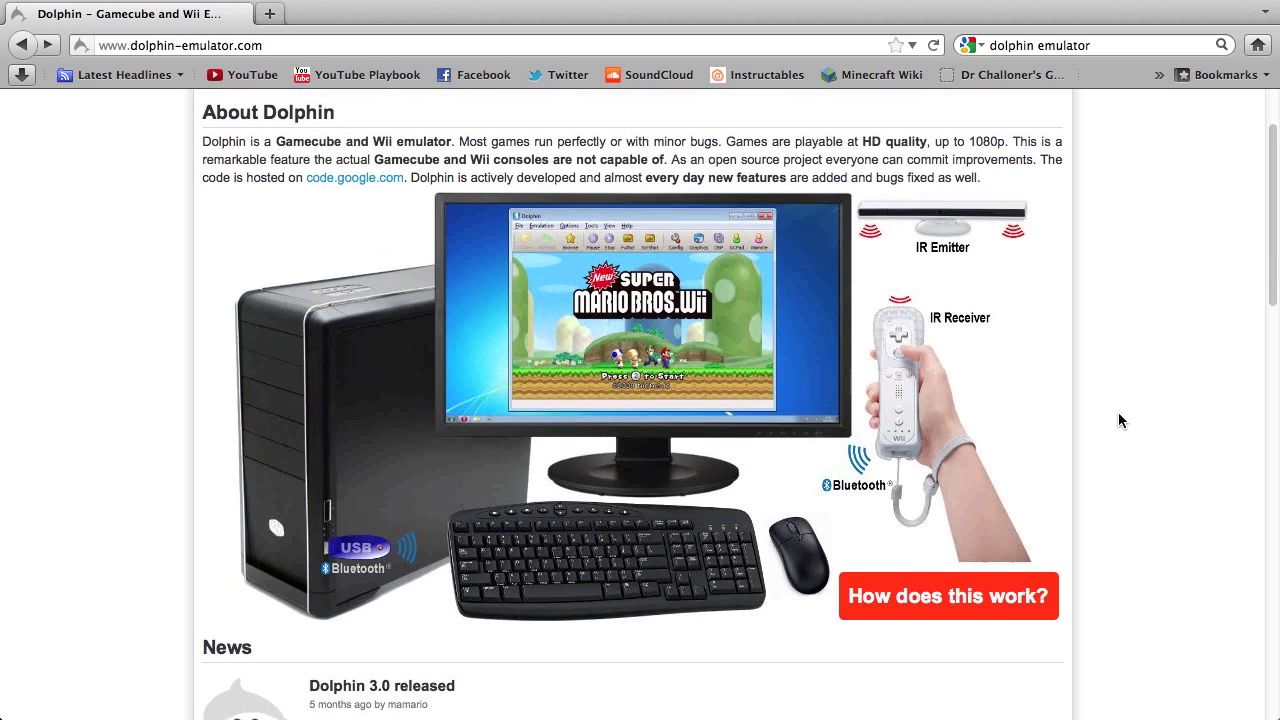
pyautogui.scroll(-3, 1120, 420)
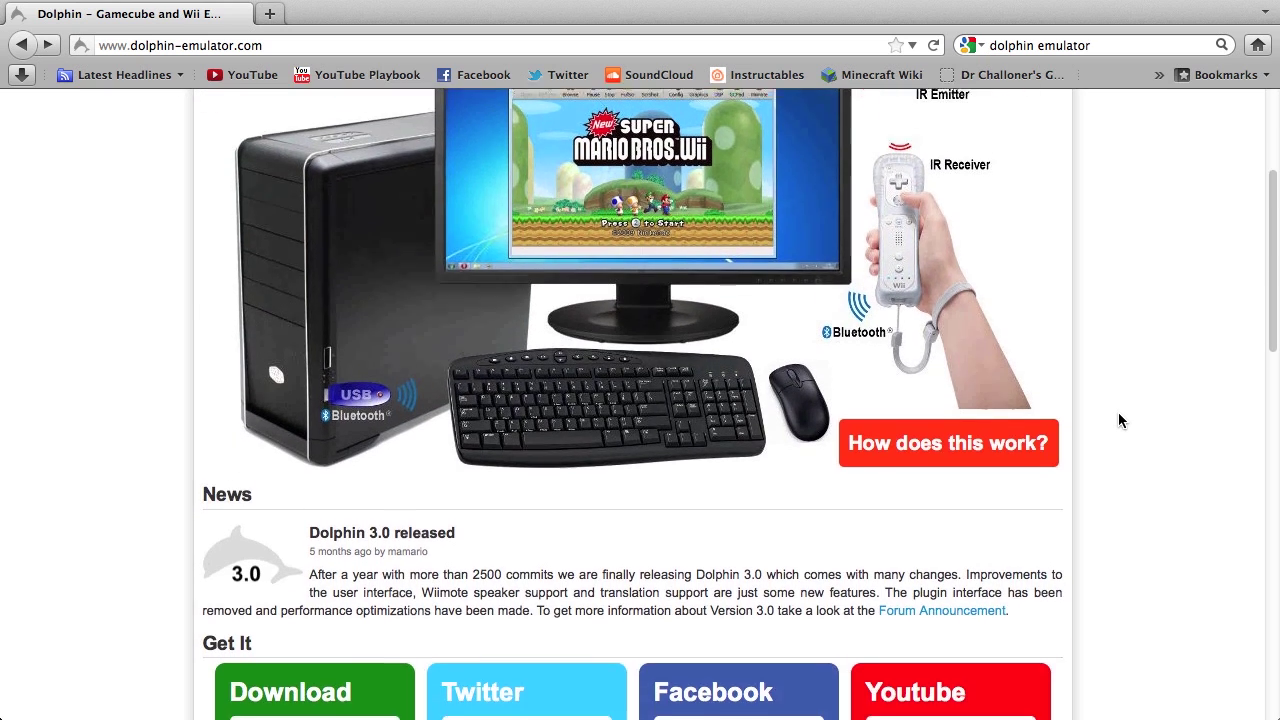
pyautogui.scroll(-15, 1118, 420)
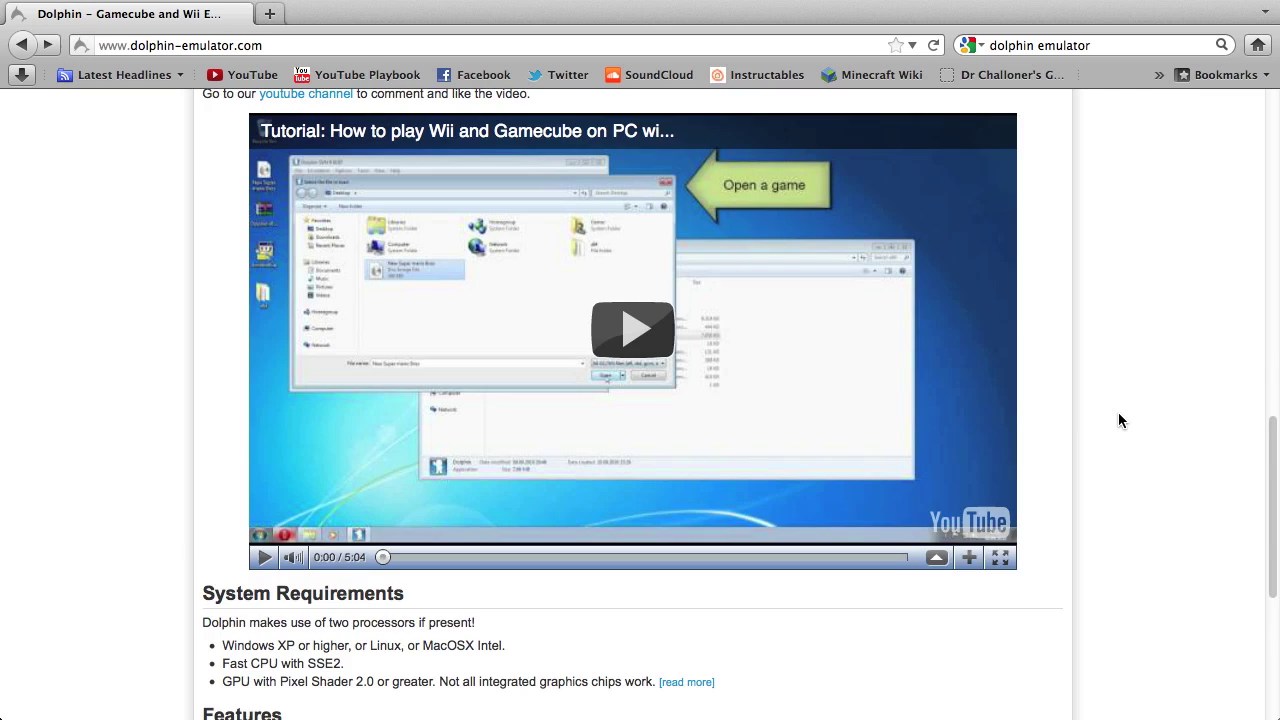
pyautogui.scroll(-2, 1118, 420)
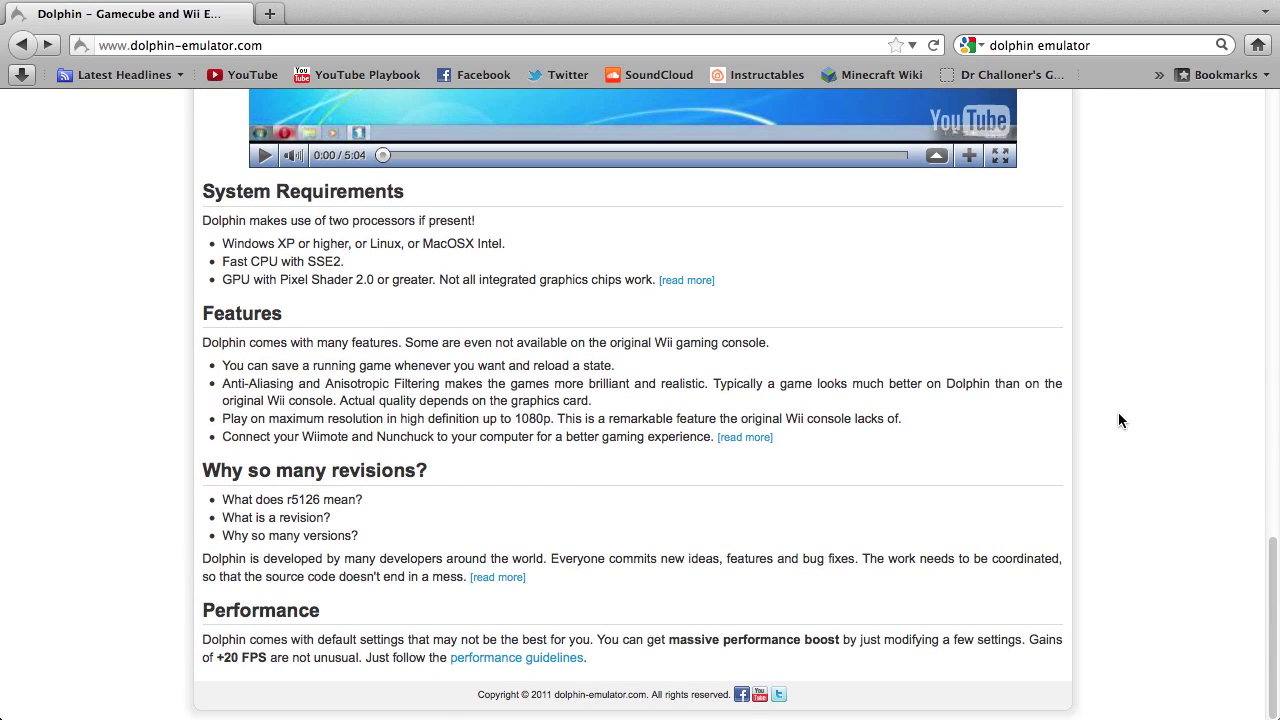
pyautogui.scroll(6, 1119, 420)
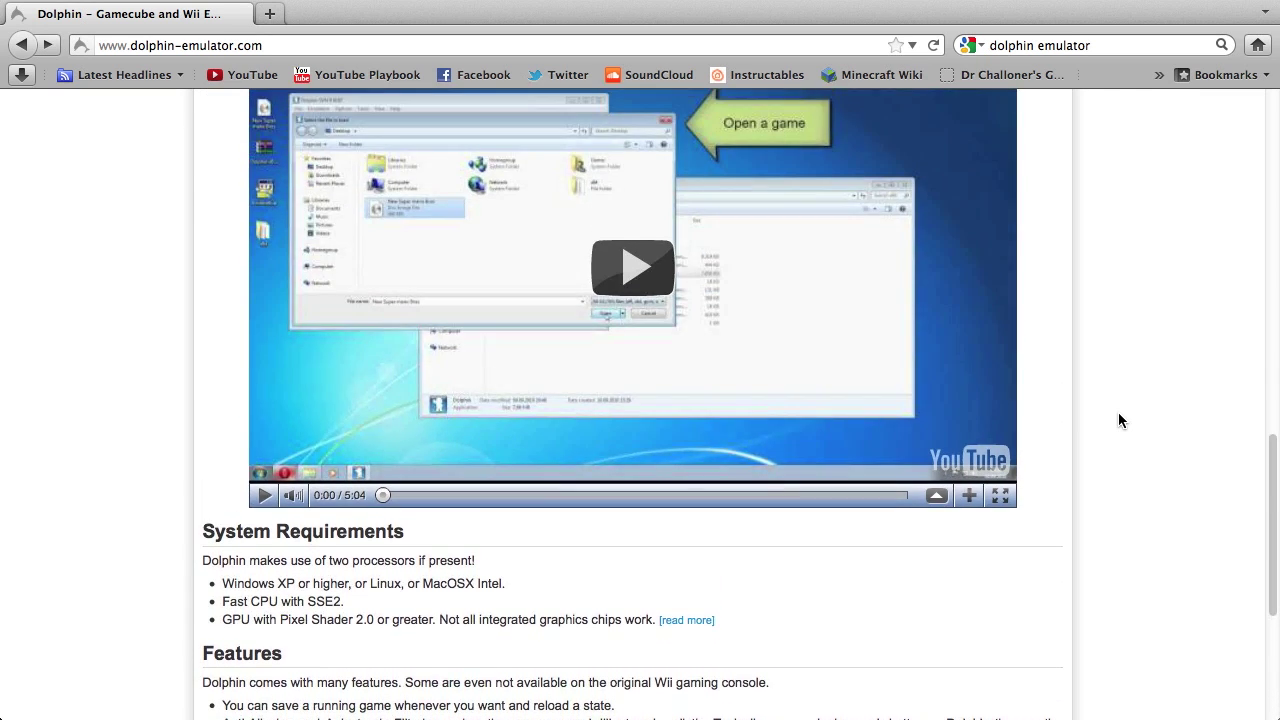
pyautogui.scroll(18, 1118, 420)
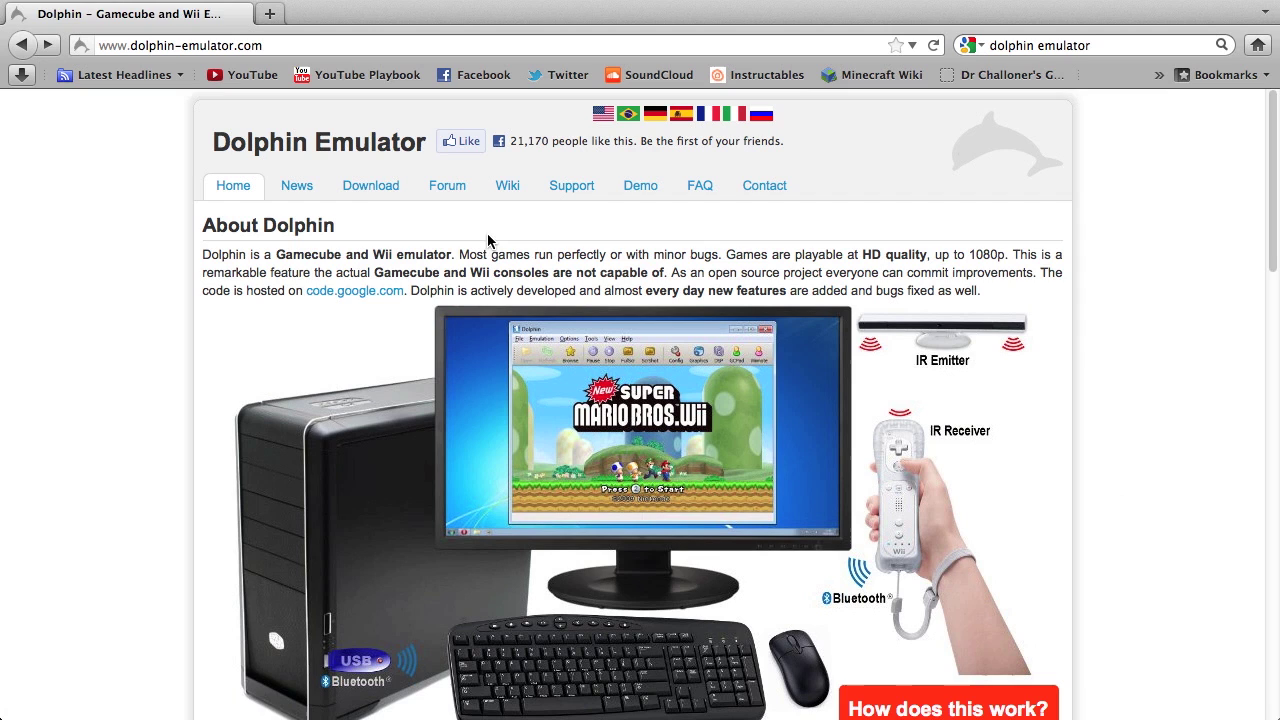
pyautogui.click(378, 185)
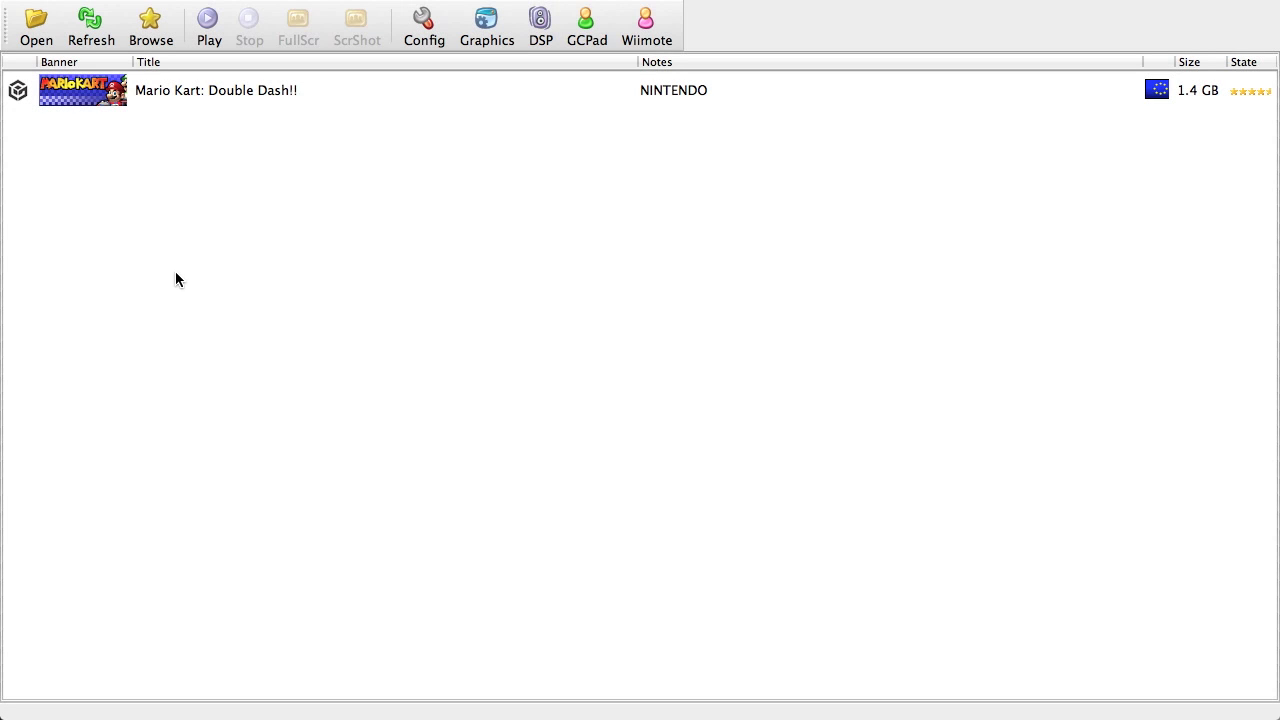
pyautogui.click(48, 33)
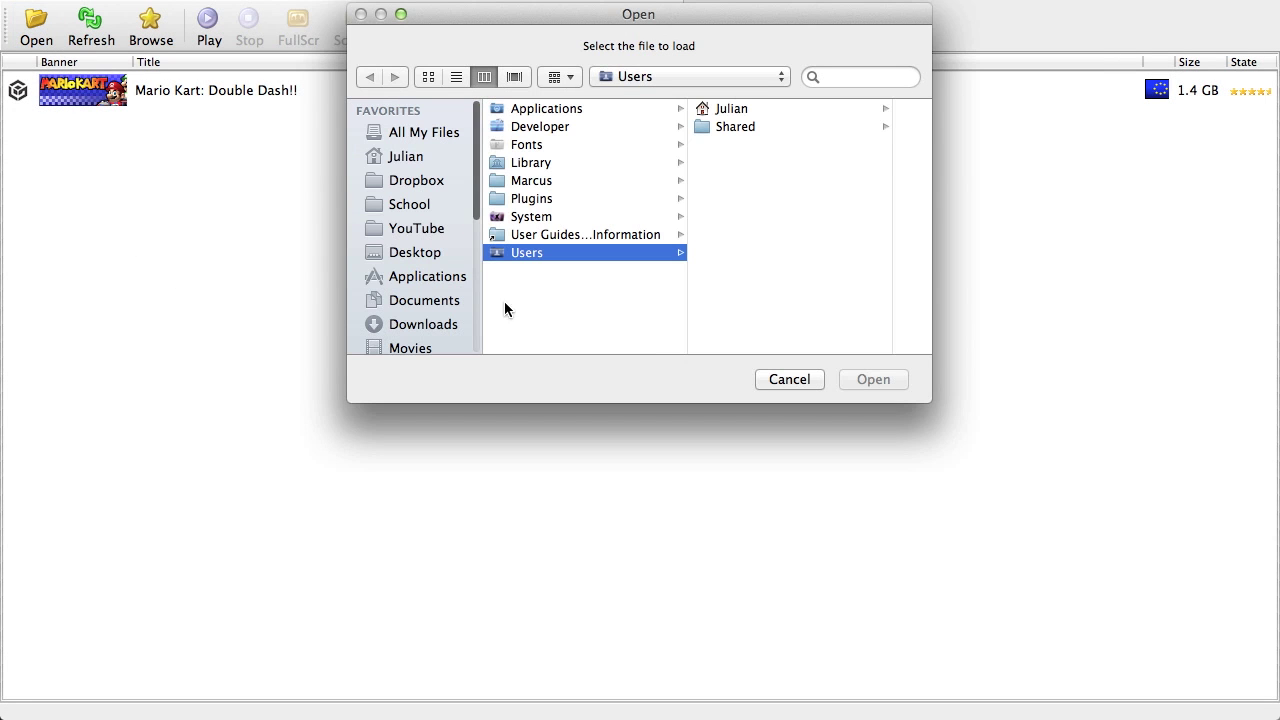
pyautogui.click(796, 379)
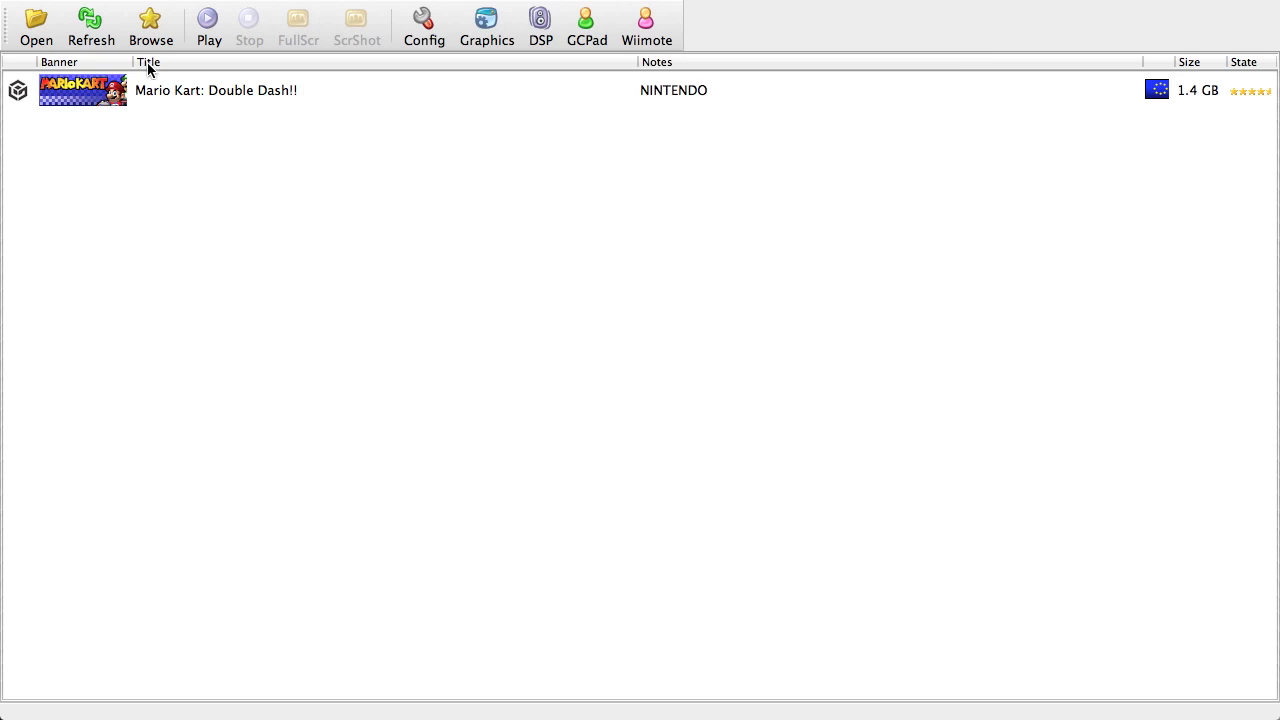
pyautogui.click(110, 42)
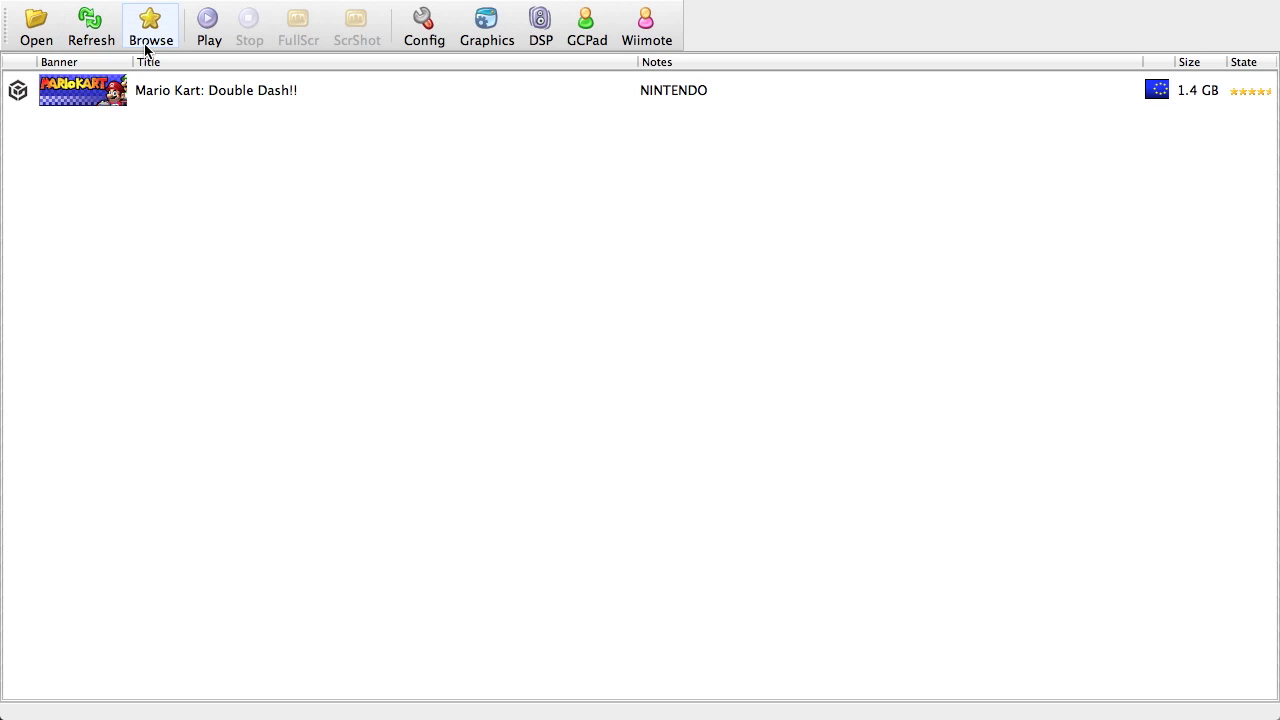
pyautogui.click(160, 47)
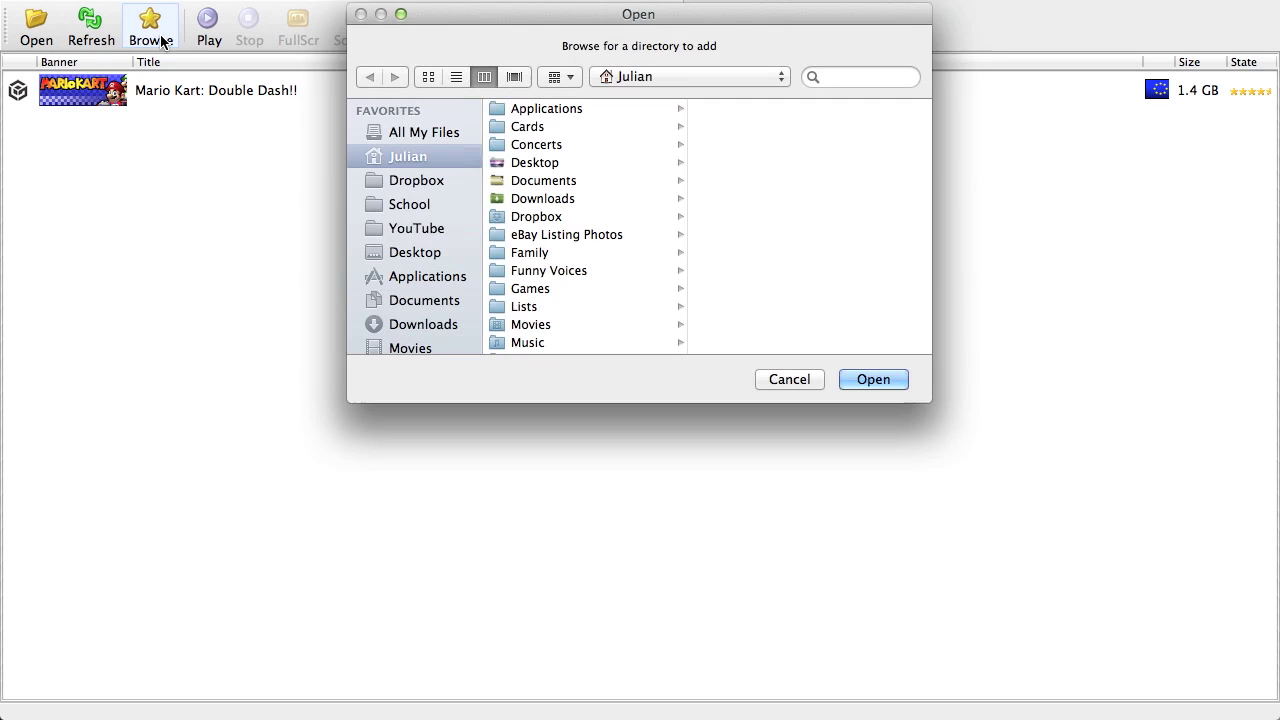
pyautogui.click(772, 382)
pyautogui.click(234, 91)
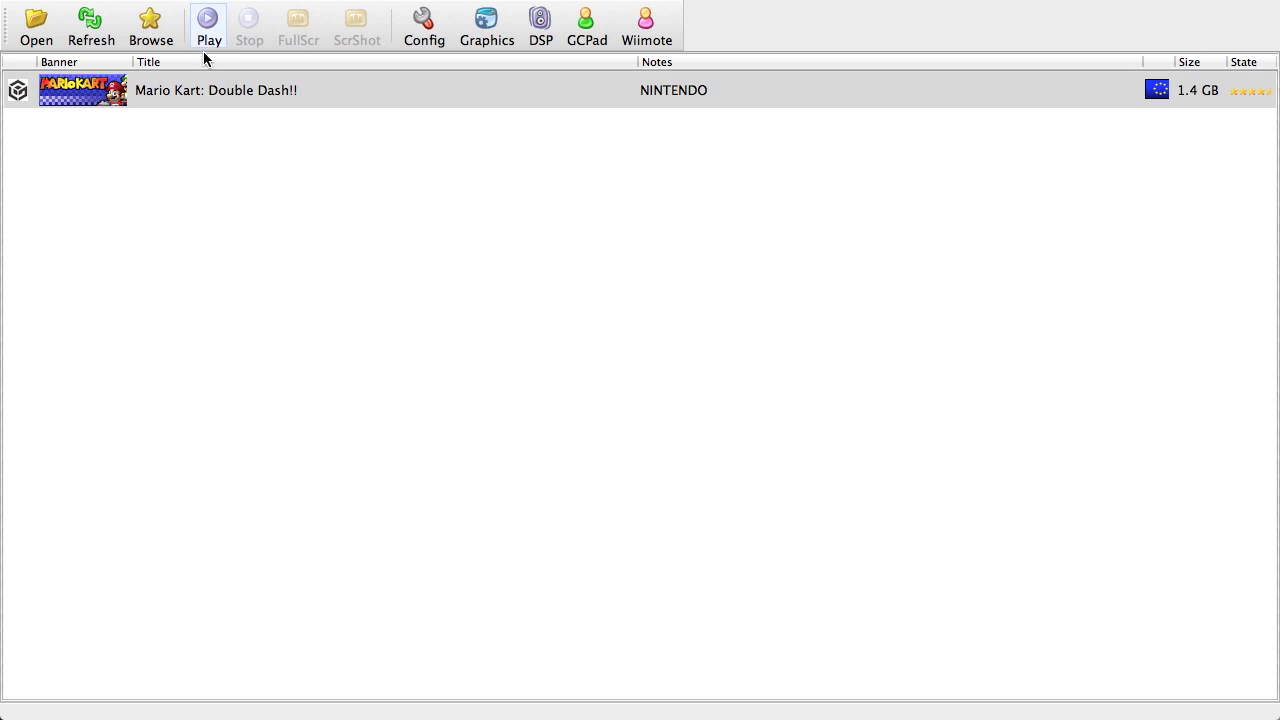
pyautogui.click(311, 180)
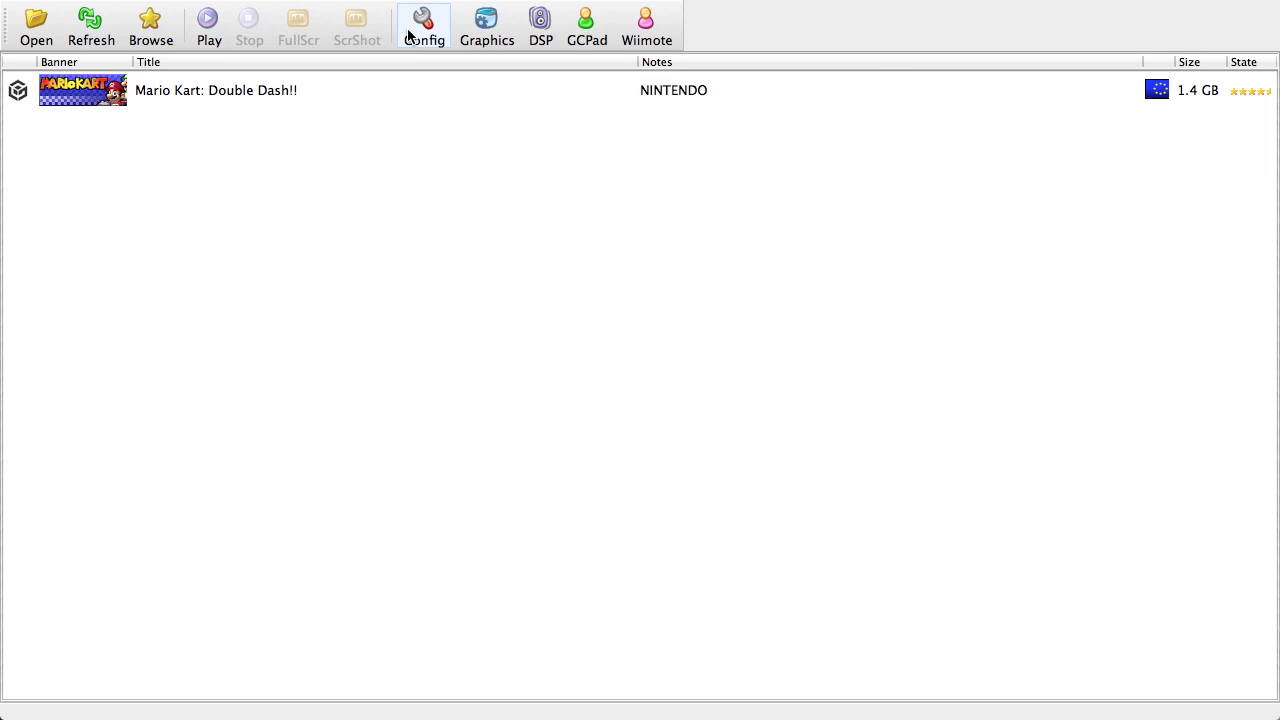
# Step: In Config, keep audio on the DSP LLE recompiler at a 48000 Hz sample rate
pyautogui.click(408, 35)
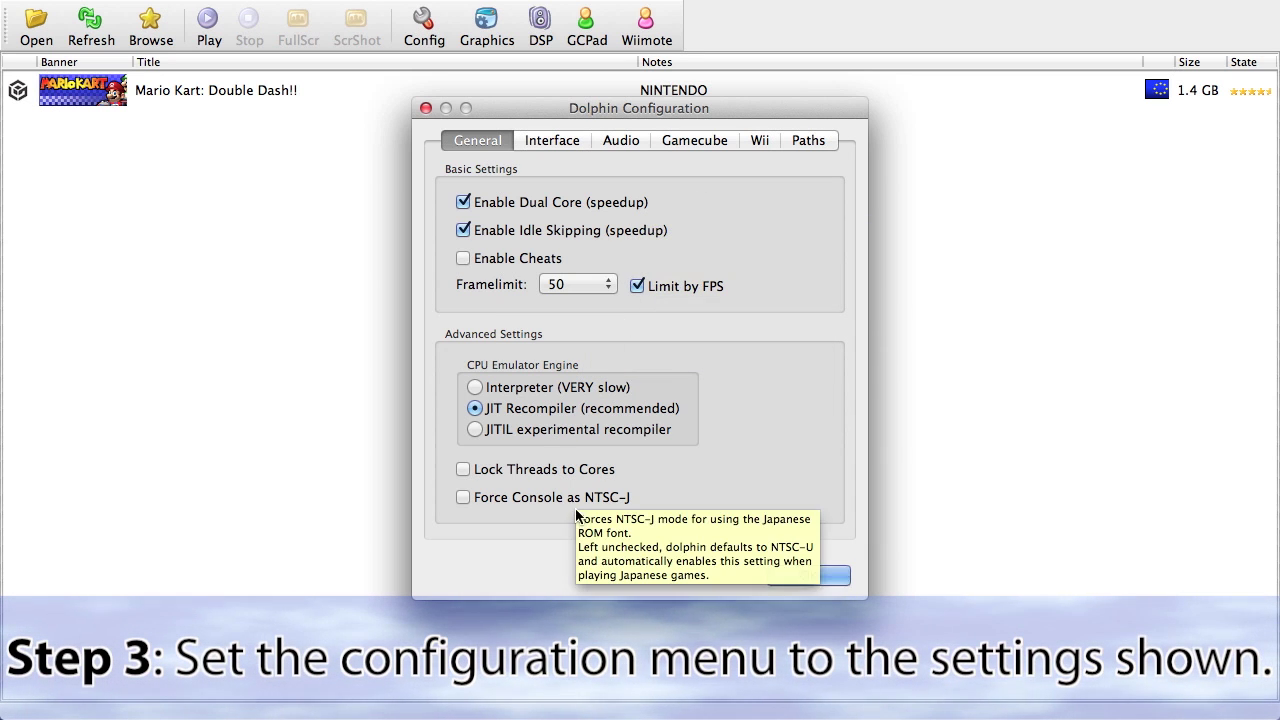
pyautogui.click(560, 144)
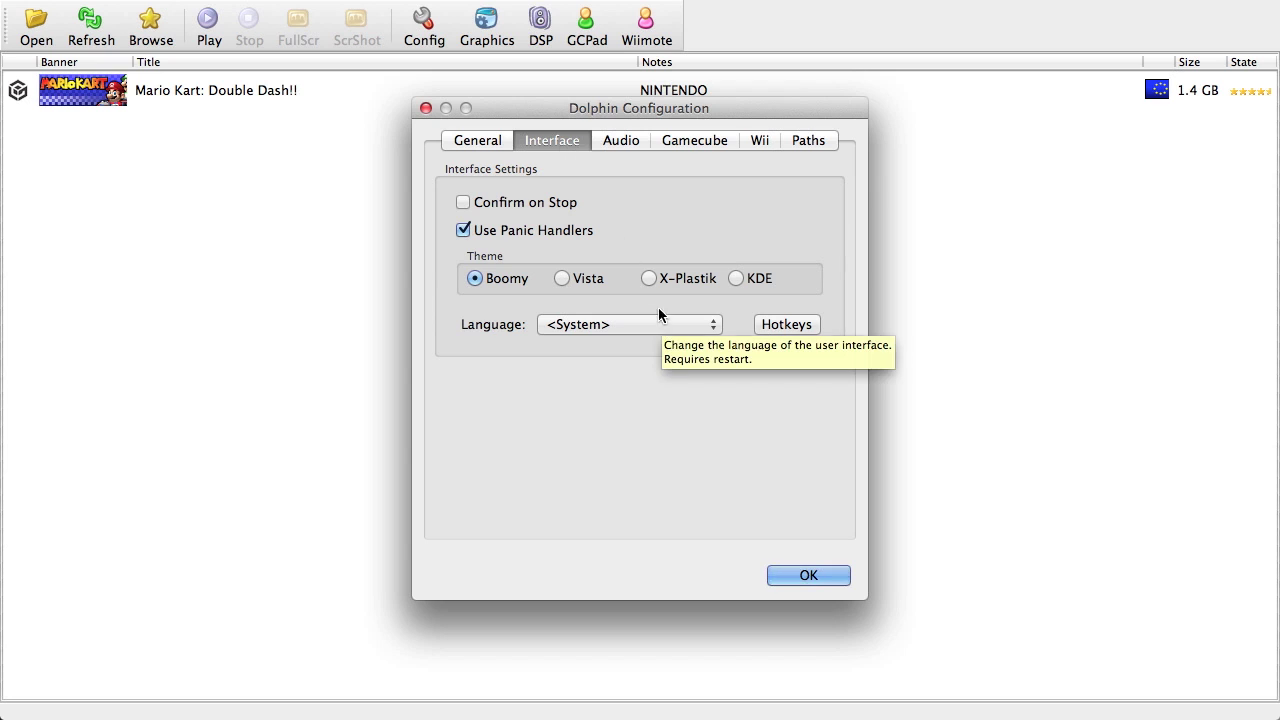
pyautogui.click(625, 142)
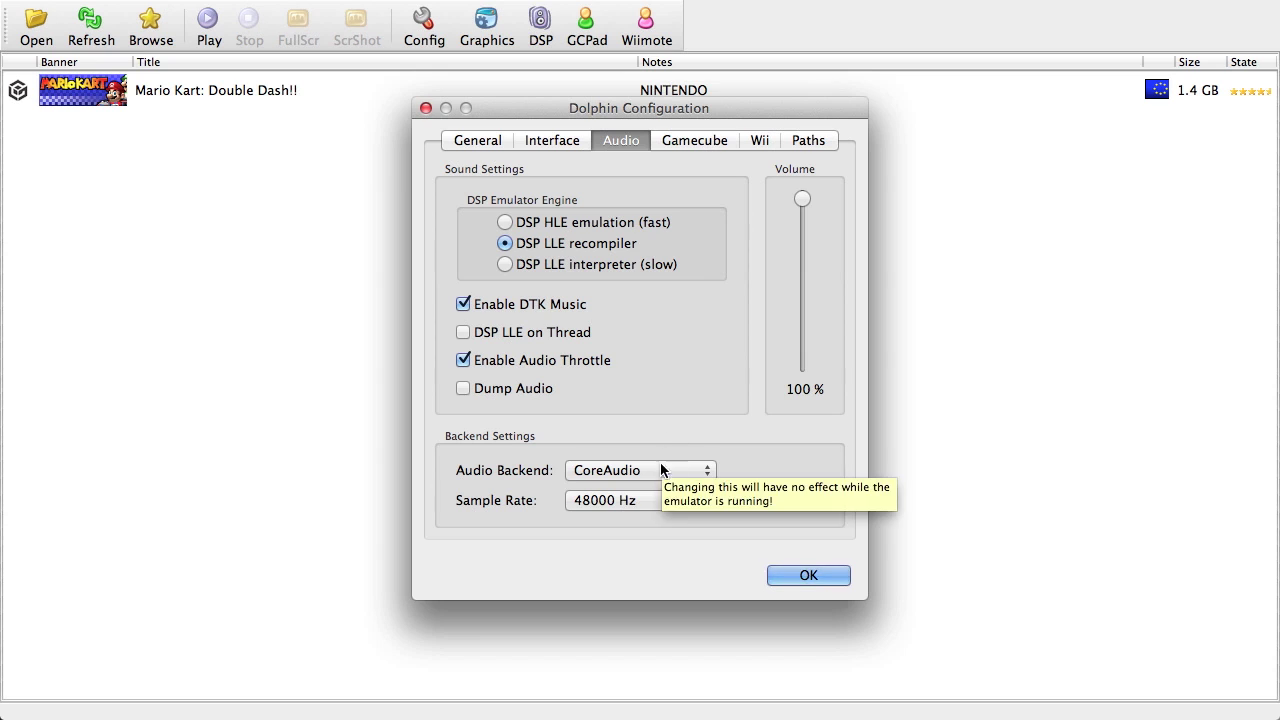
pyautogui.click(640, 500)
pyautogui.click(737, 531)
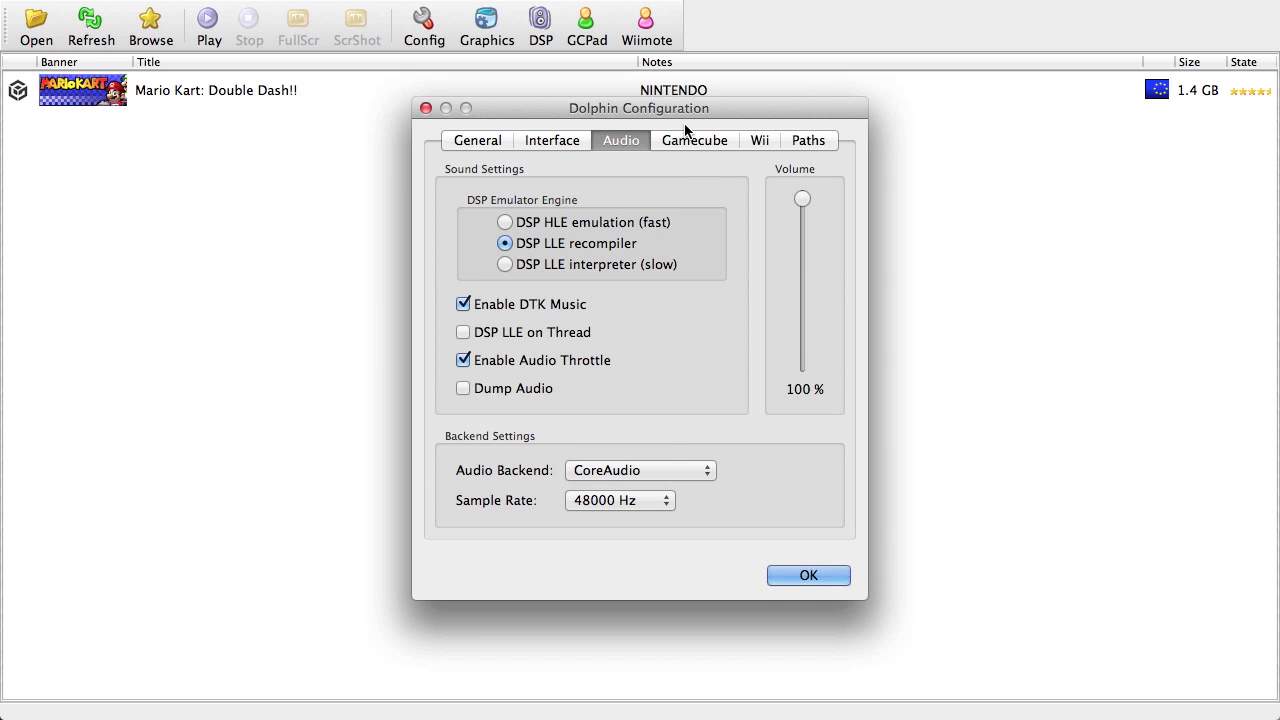
# Step: Review the GameCube, Wii and Paths settings and close the configuration
pyautogui.click(692, 138)
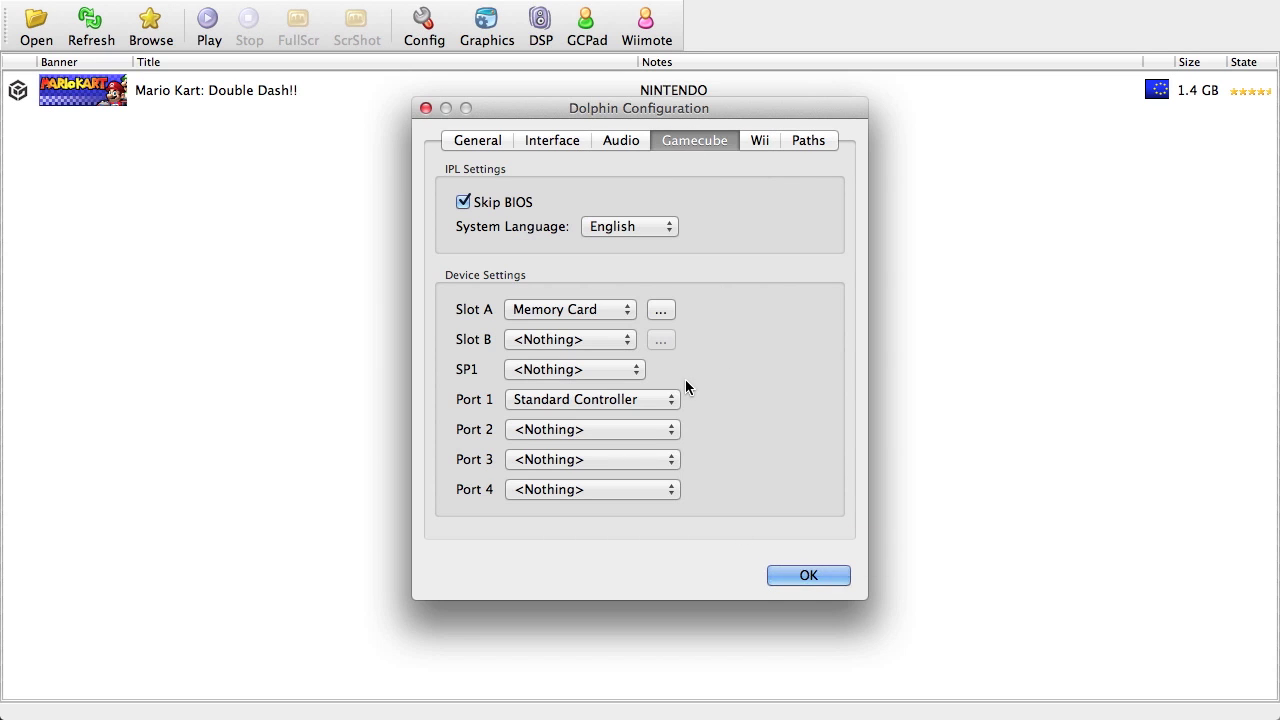
pyautogui.click(762, 142)
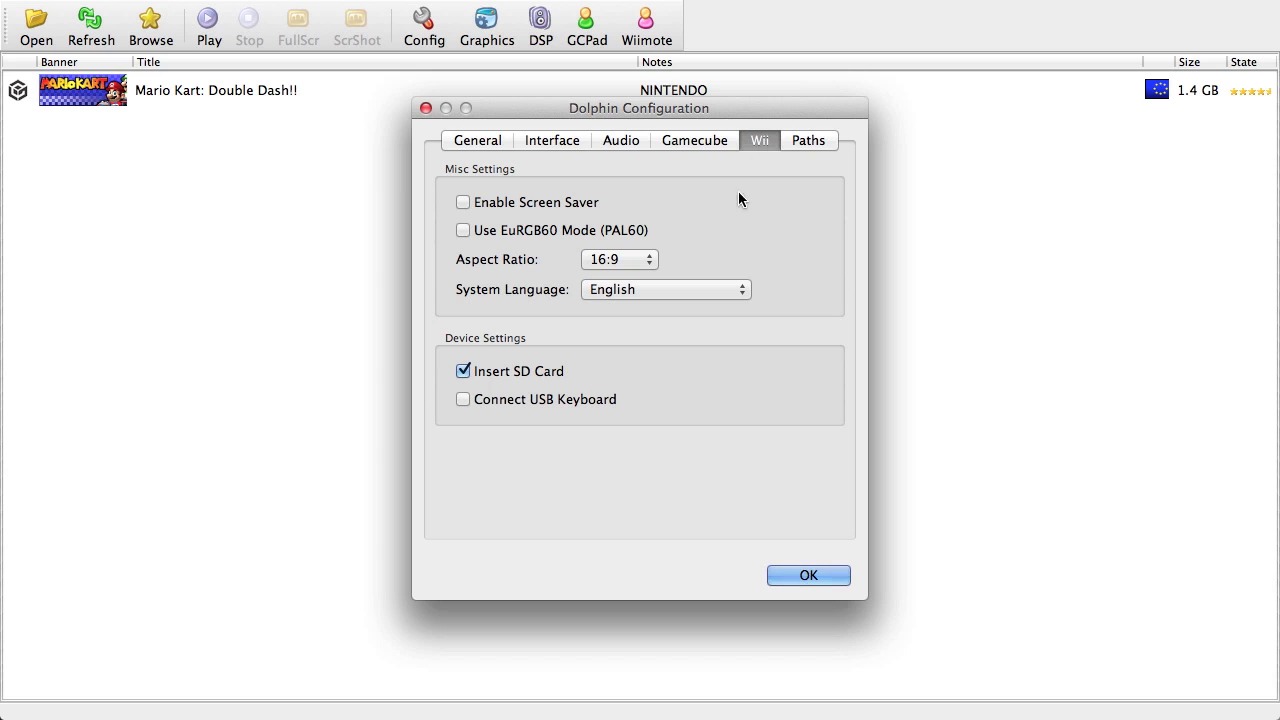
pyautogui.click(809, 142)
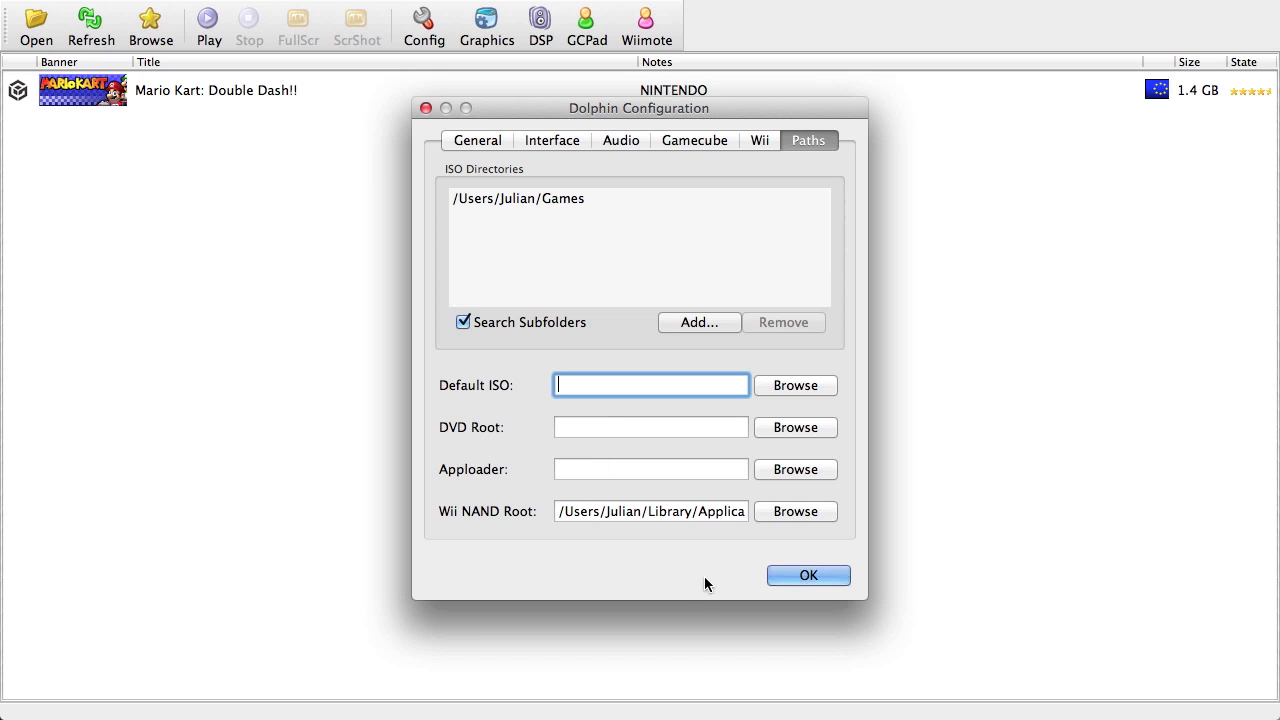
pyautogui.click(774, 579)
# Step: Keep OpenGL as the graphics backend after reviewing Enhancements, Hacks and Advanced, then confirm the DSP settings
pyautogui.click(490, 45)
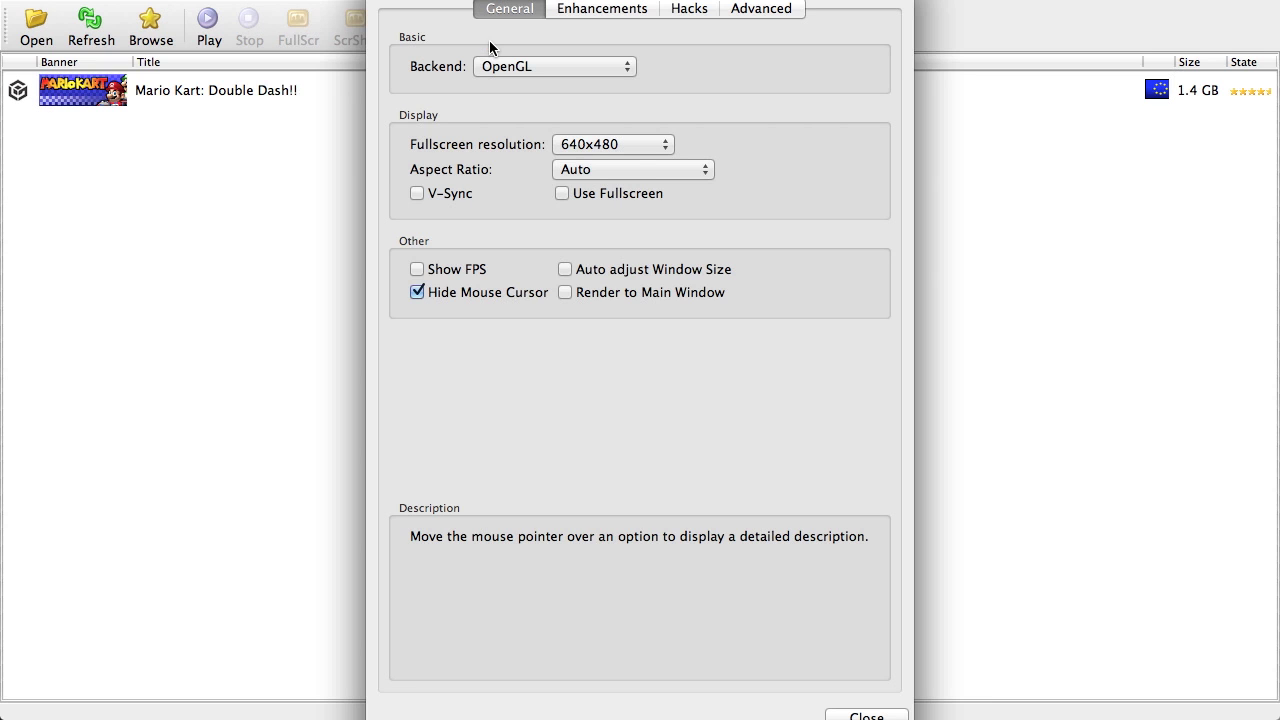
pyautogui.click(530, 73)
pyautogui.click(530, 73)
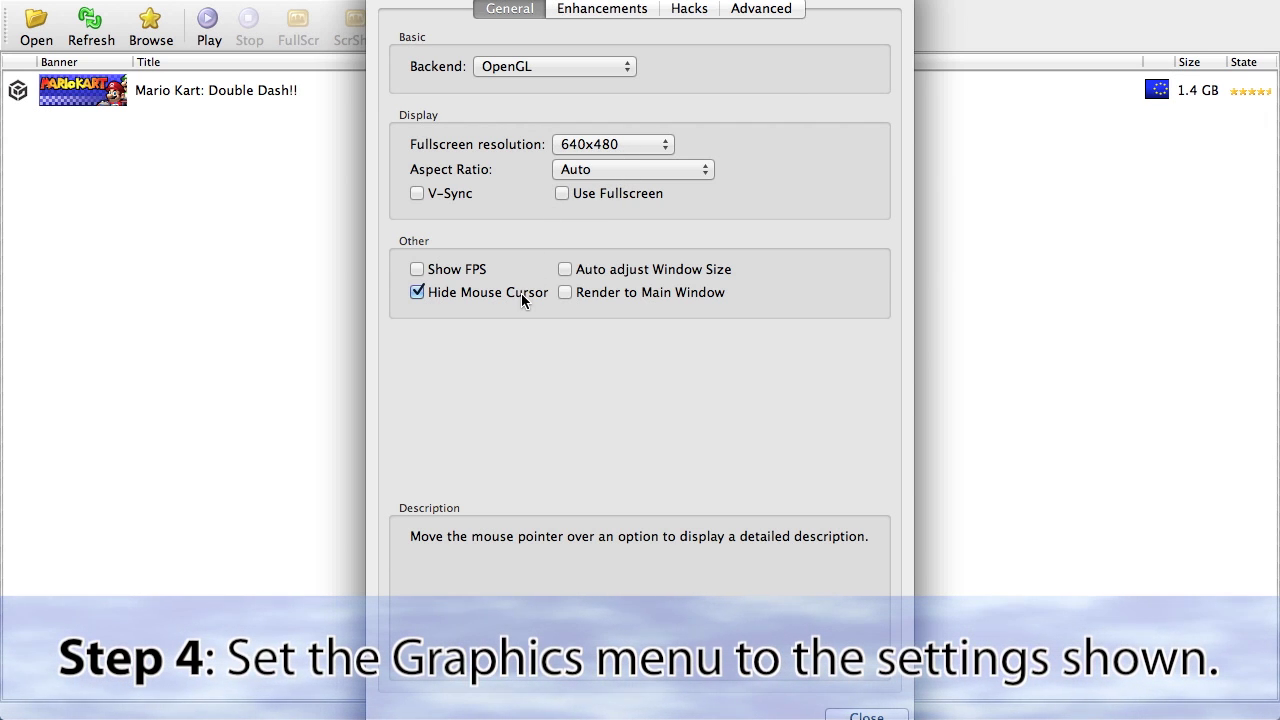
pyautogui.click(623, 12)
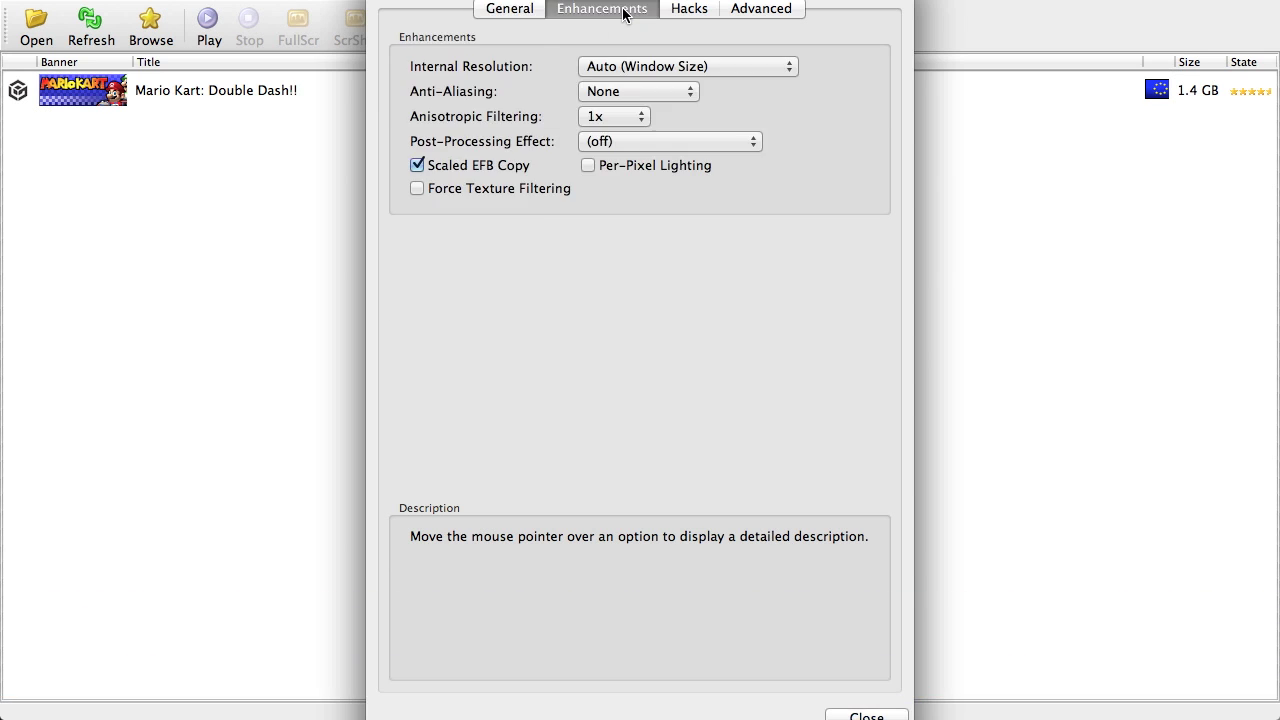
pyautogui.click(686, 12)
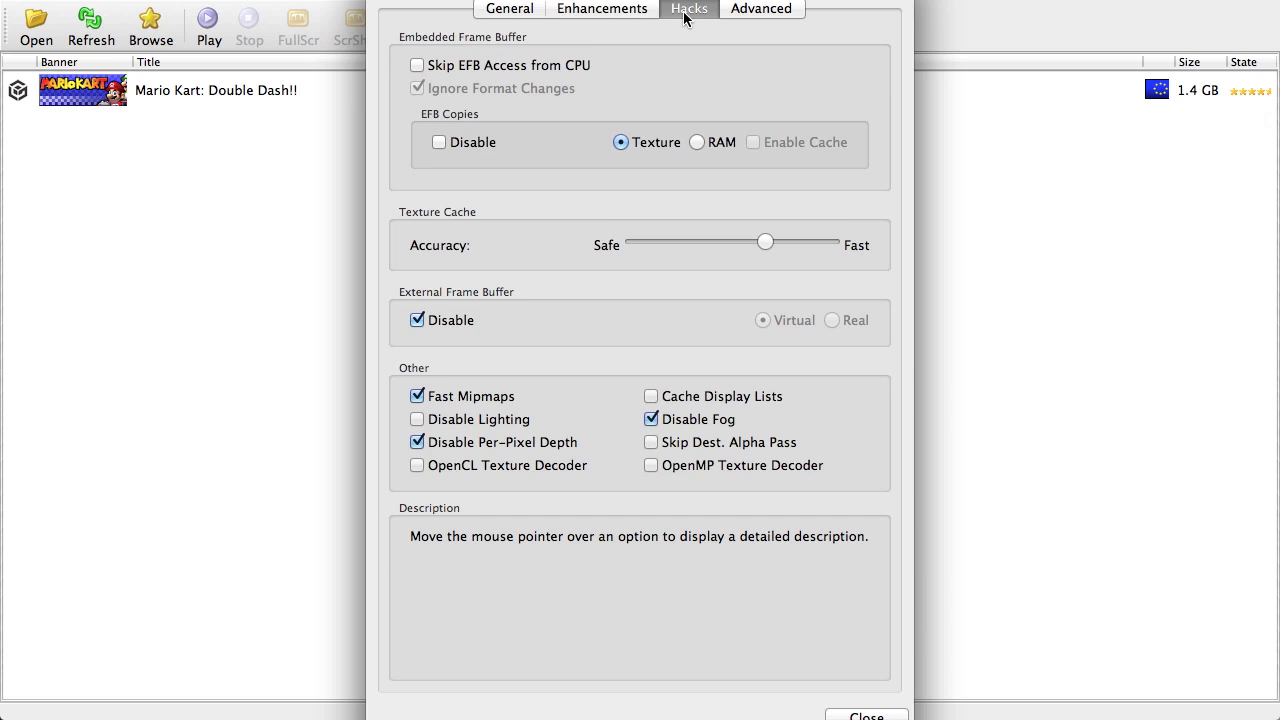
pyautogui.click(750, 12)
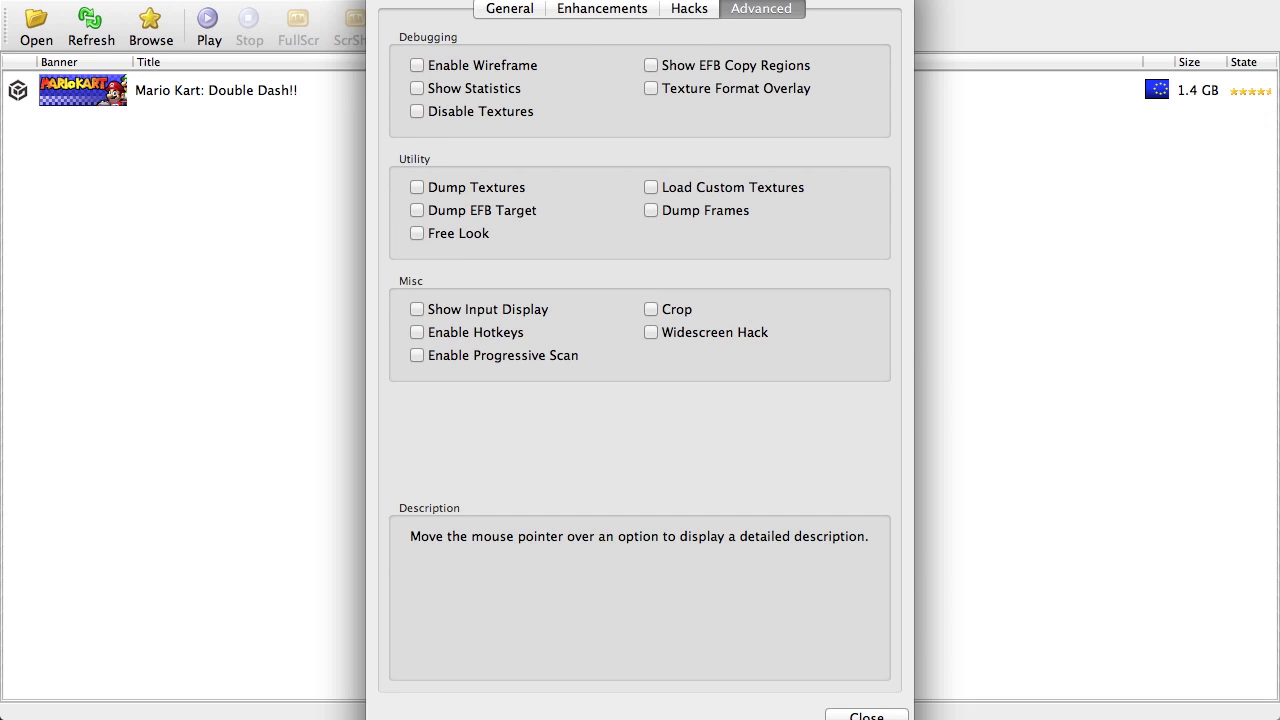
pyautogui.press('Escape')
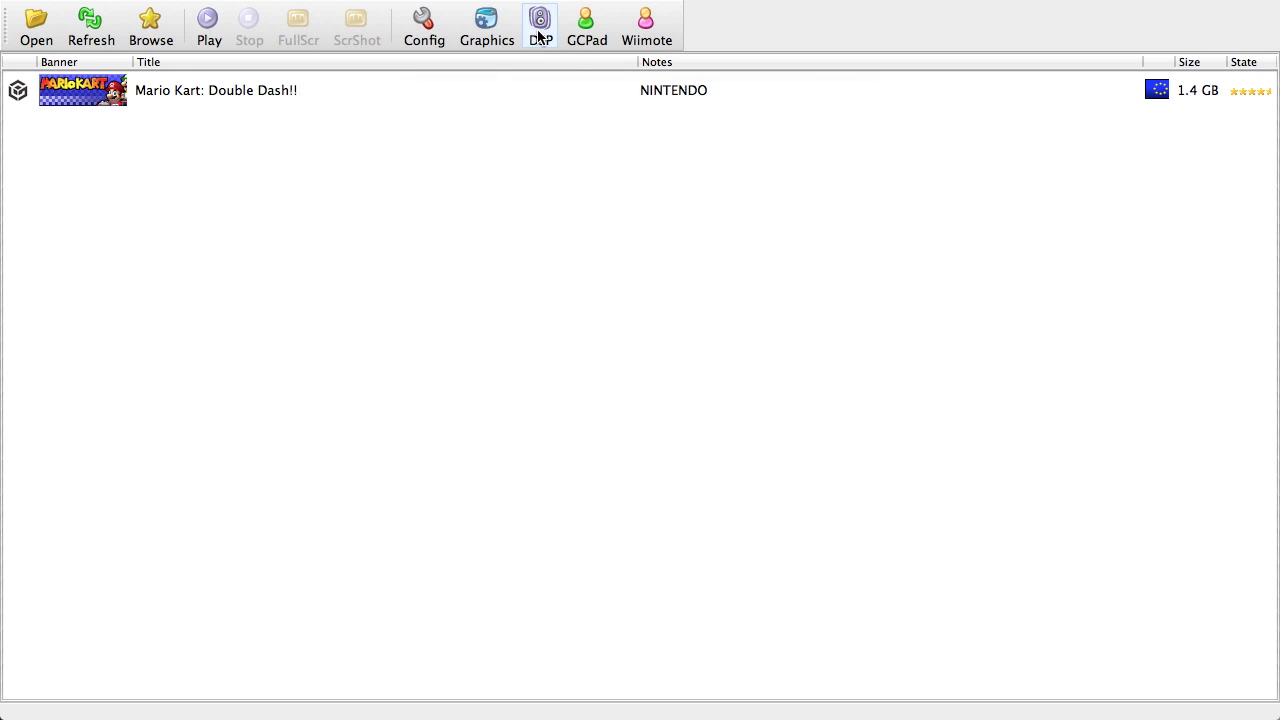
pyautogui.click(538, 36)
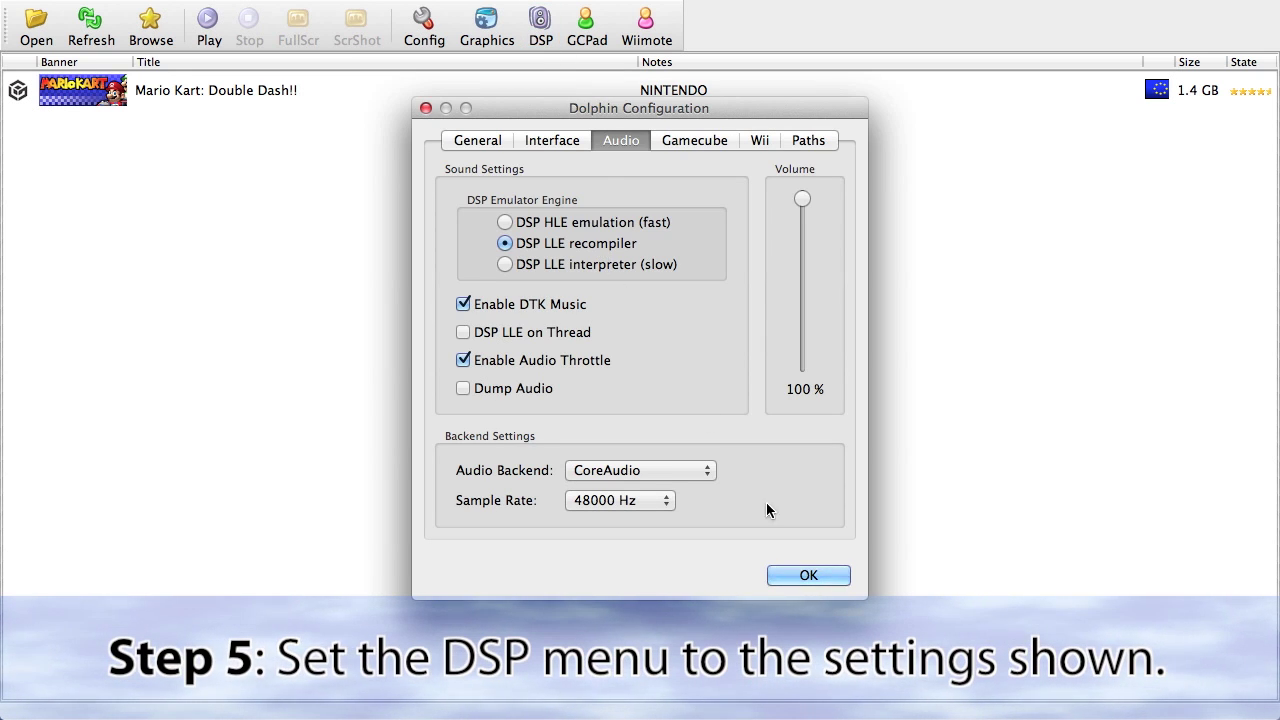
pyautogui.click(808, 575)
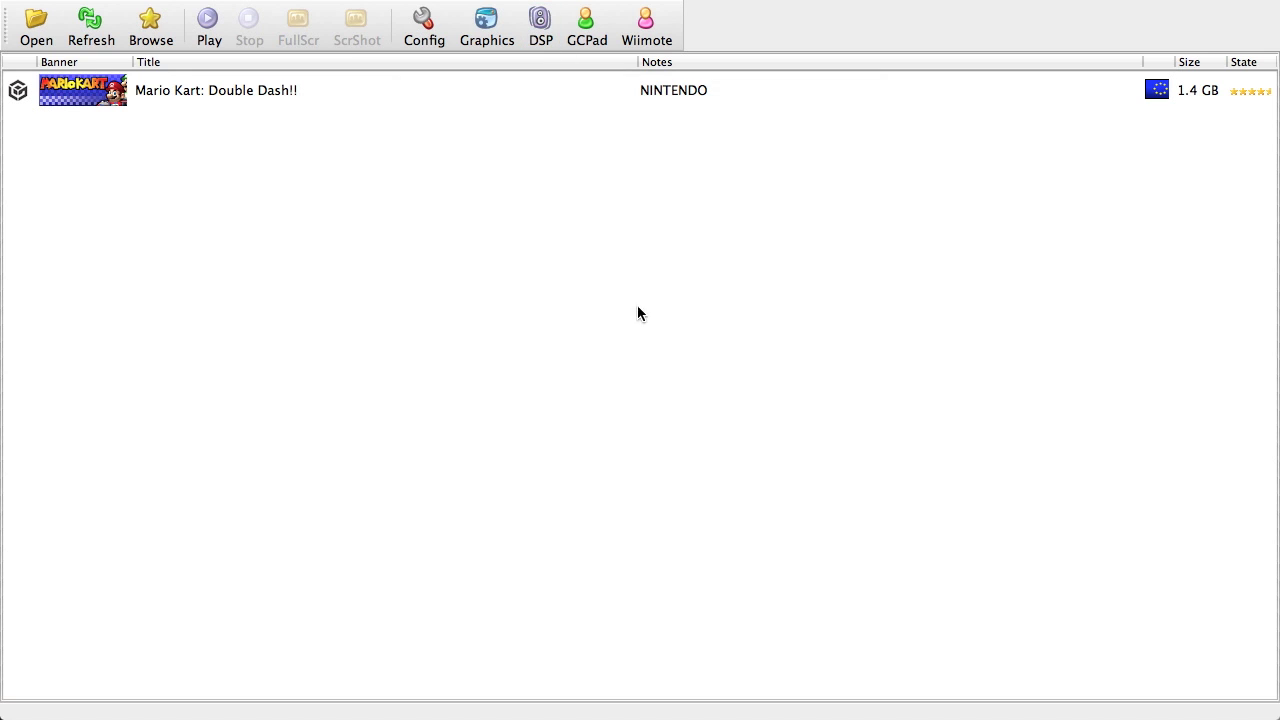
# Step: Open the GCPad settings to map Pad 1 to the Apple Wireless Keyboard
pyautogui.click(591, 37)
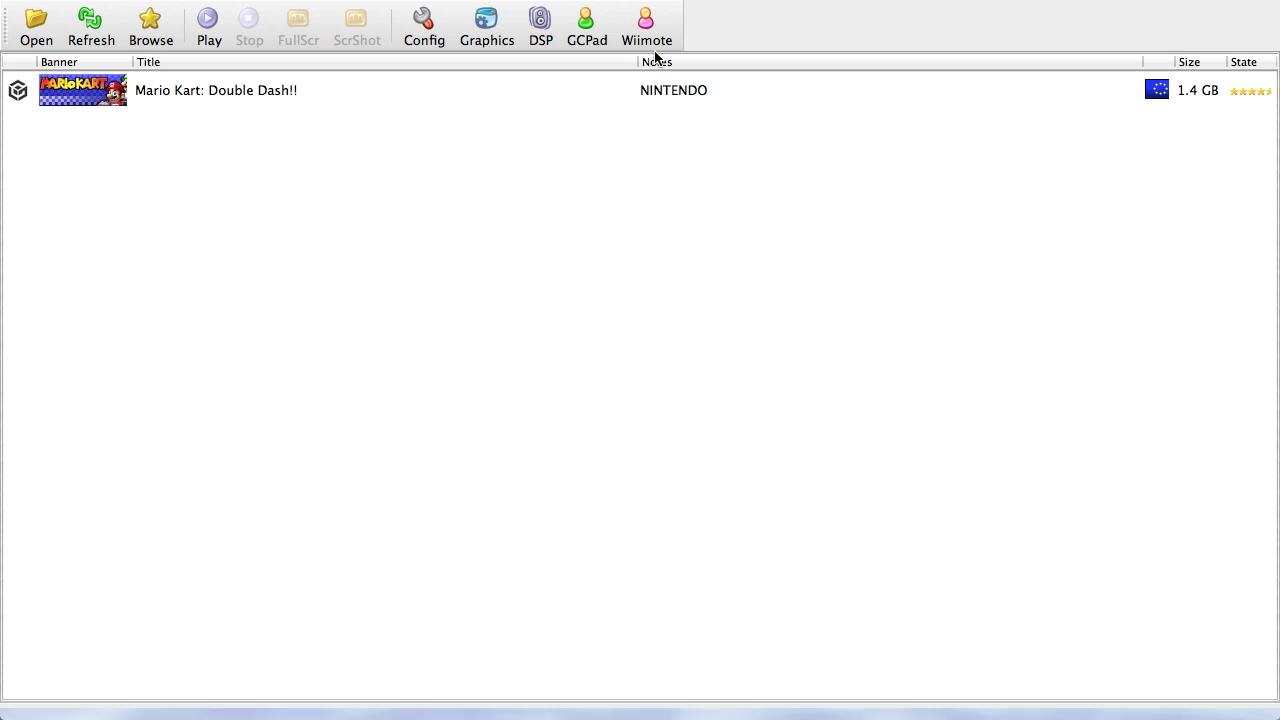
# Step: Set Wiimote 1 to None and confirm the Wiimote settings
pyautogui.click(648, 42)
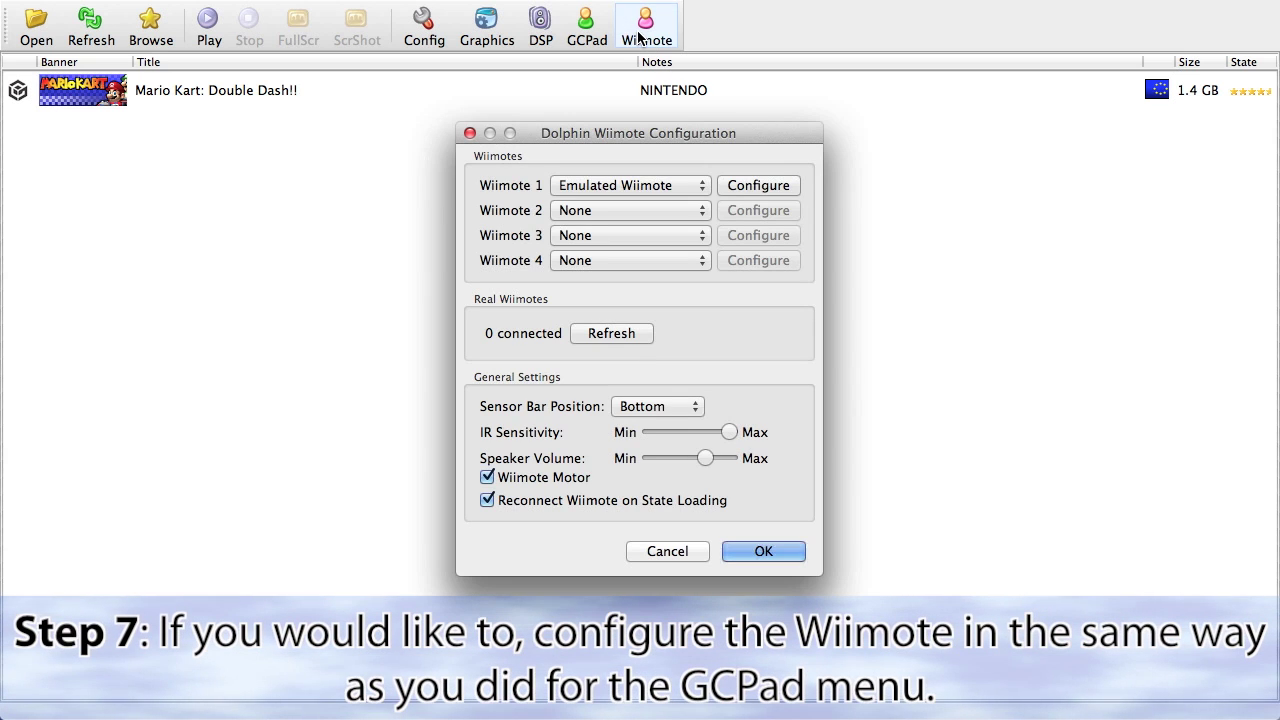
pyautogui.click(675, 185)
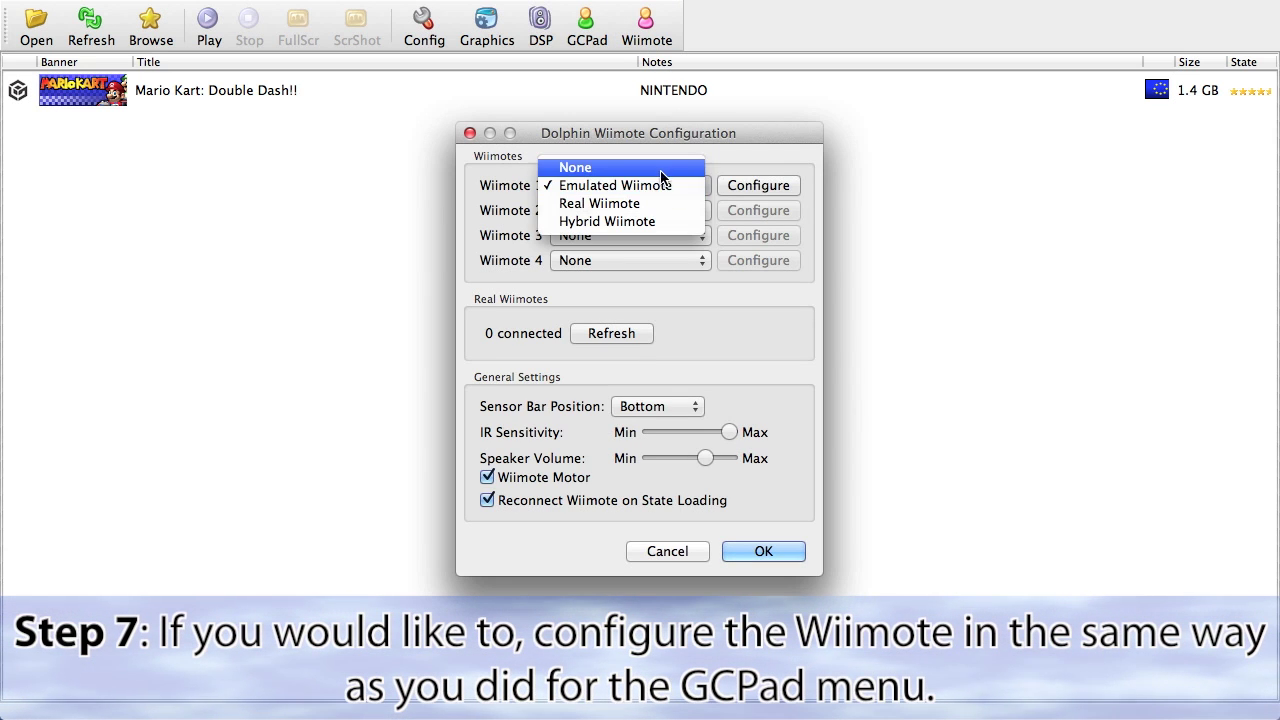
pyautogui.click(660, 169)
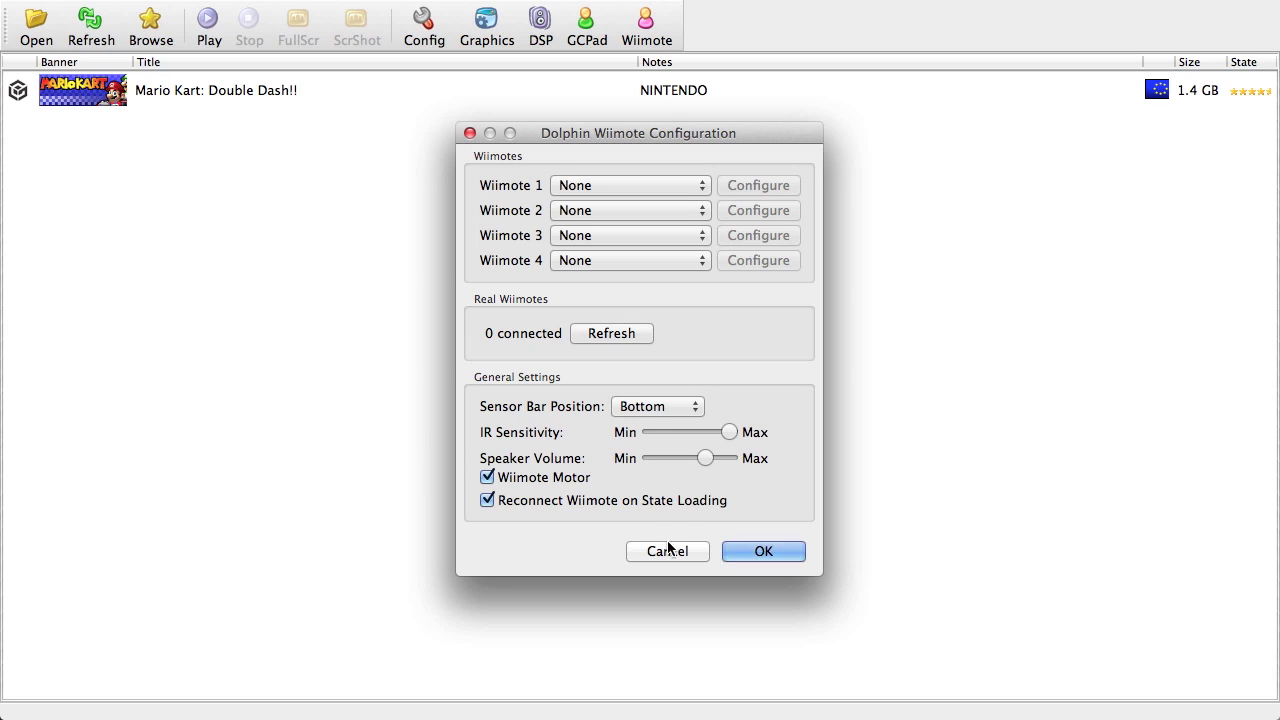
pyautogui.click(766, 551)
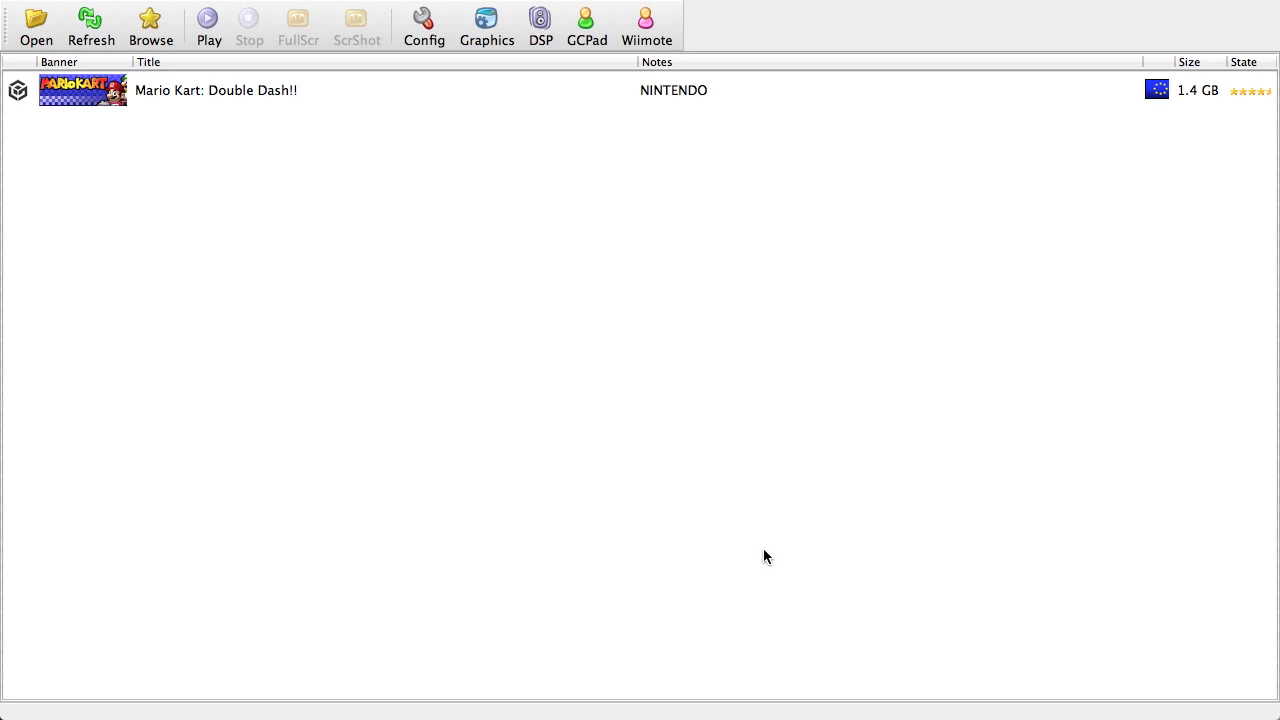